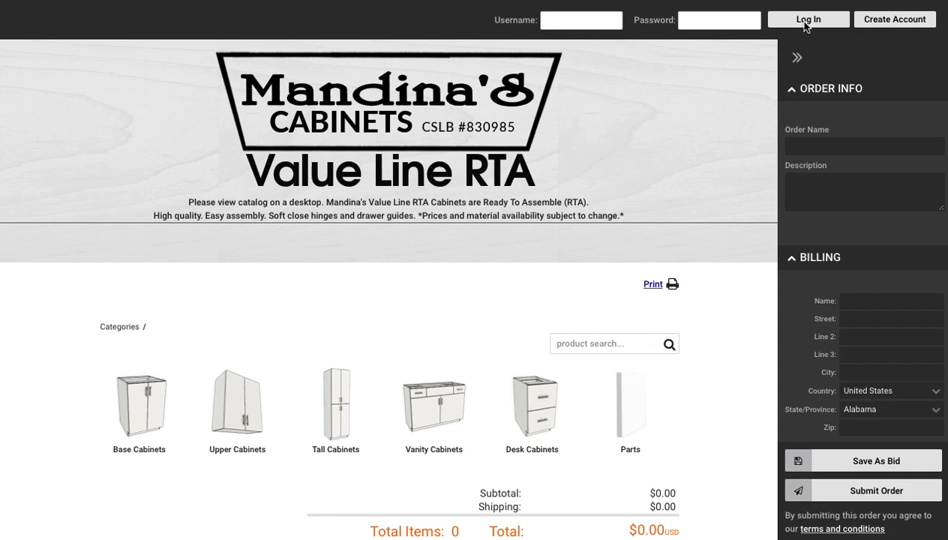
Log in to the customer account and review its balance and outstanding invoices
left_click(804, 26)
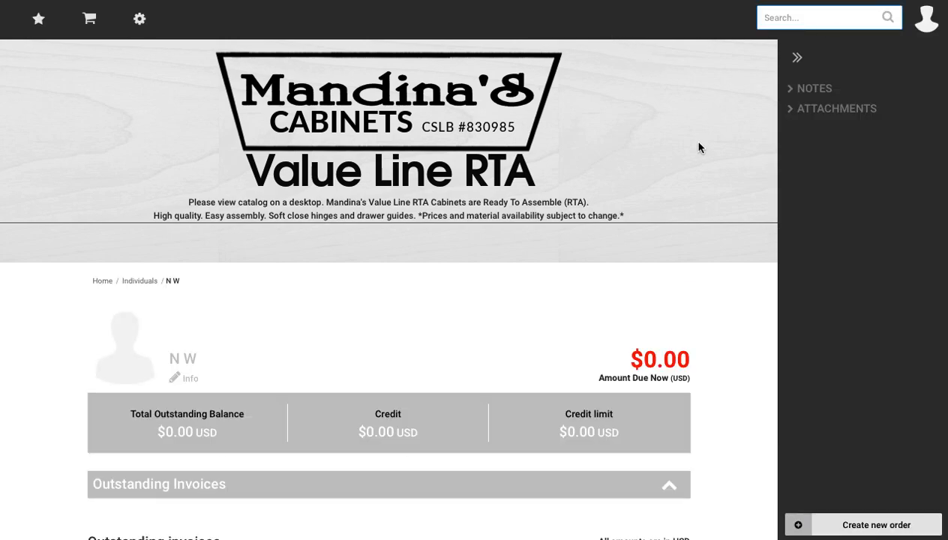
scroll(696, 261, "down", 1)
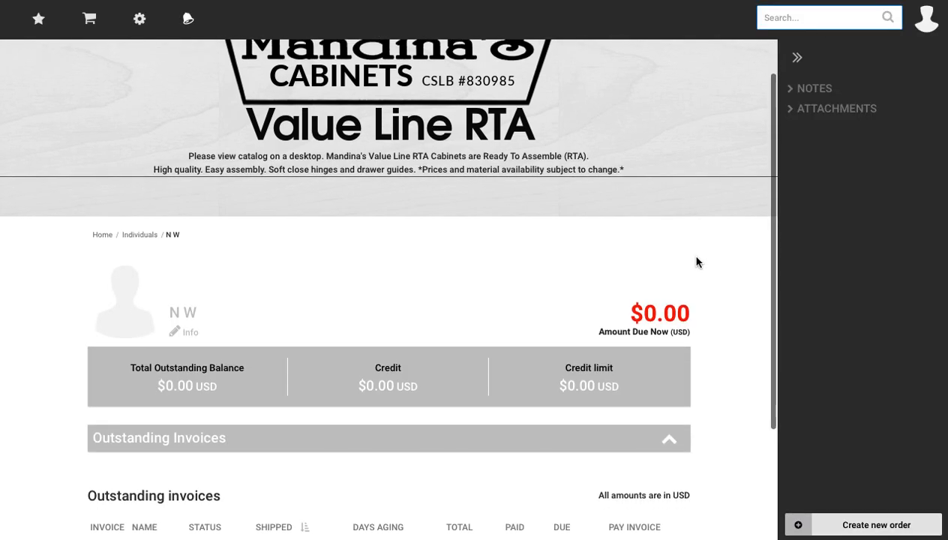
scroll(697, 261, "down", 3)
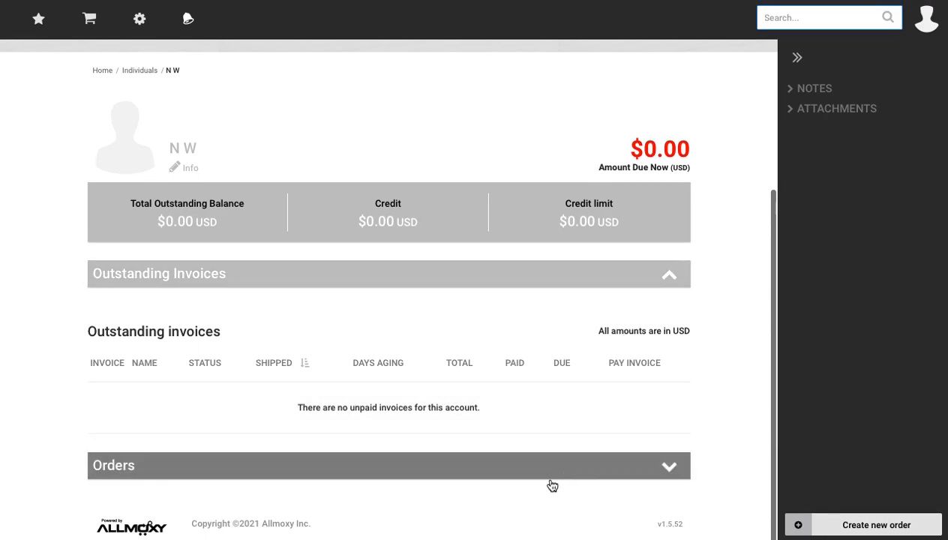
scroll(628, 433, "up", 1)
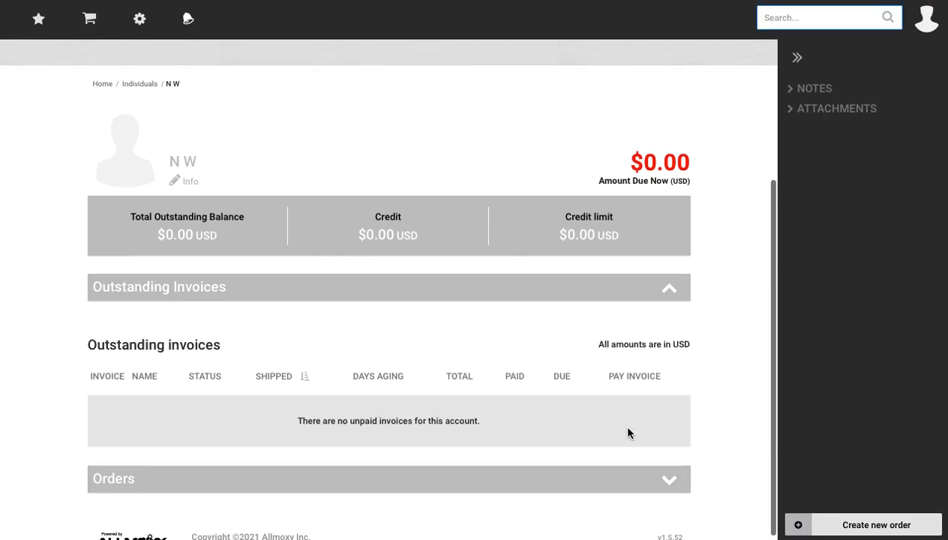
scroll(628, 433, "up", 3)
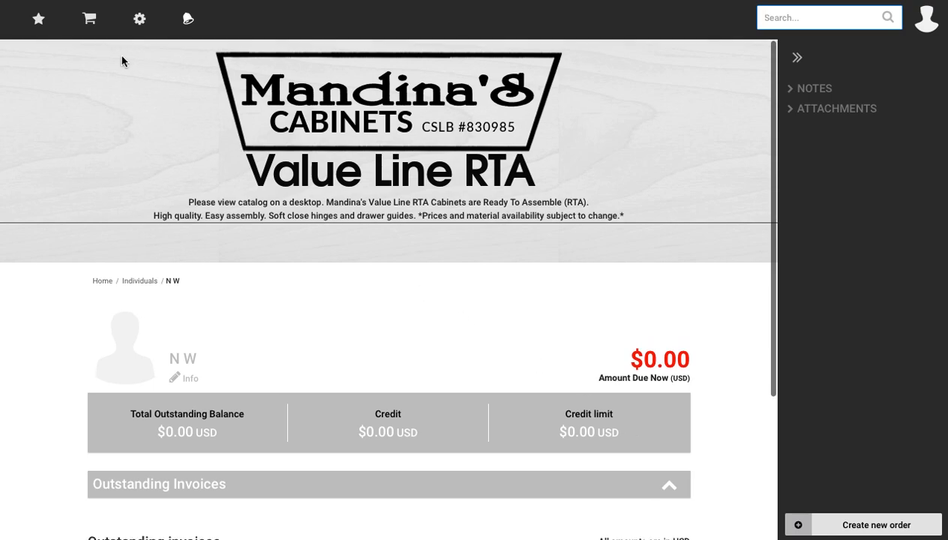
Create a new order and name it Bathroom
mouse_move(96, 18)
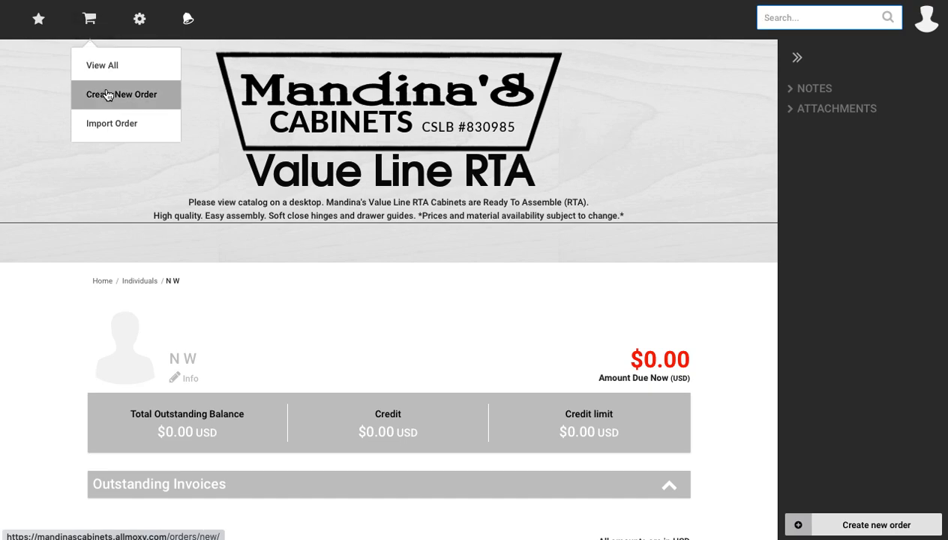
left_click(842, 529)
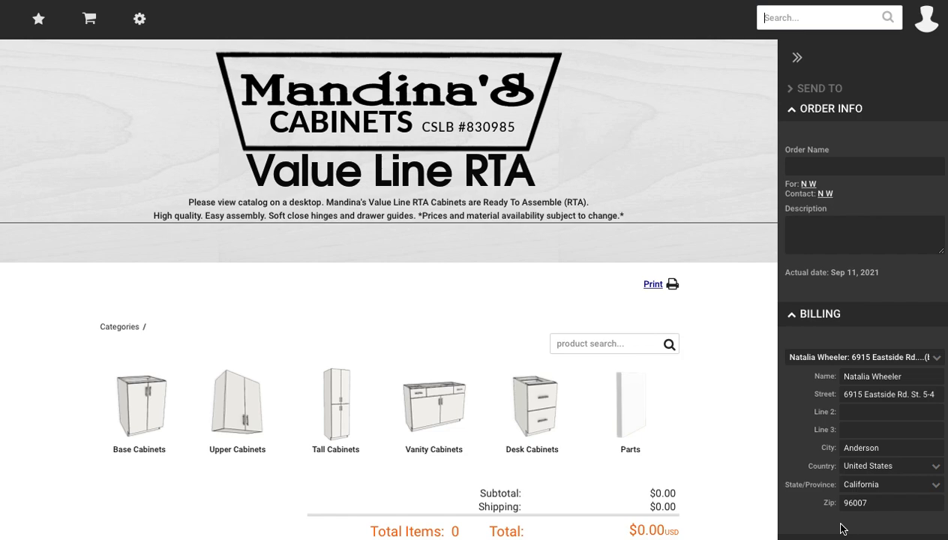
scroll(755, 346, "down", 1)
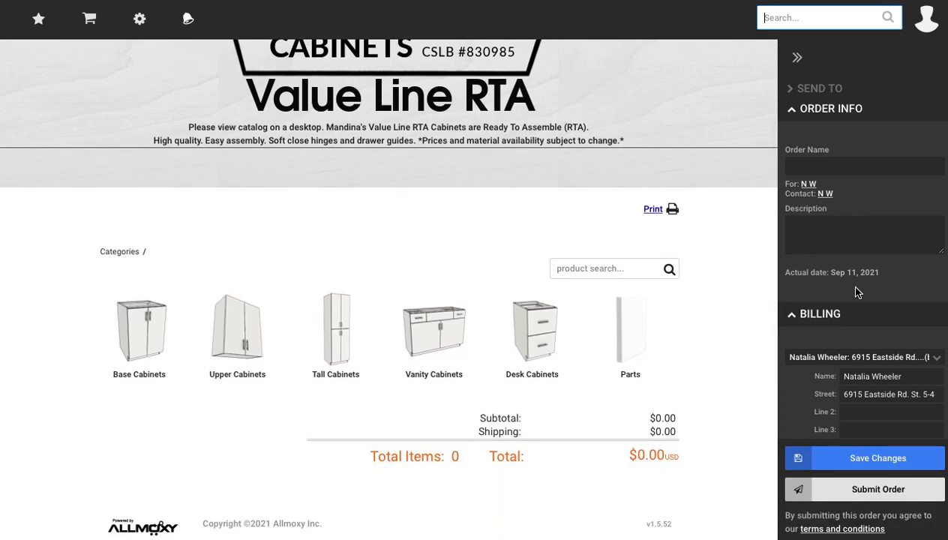
scroll(858, 369, "down", 4)
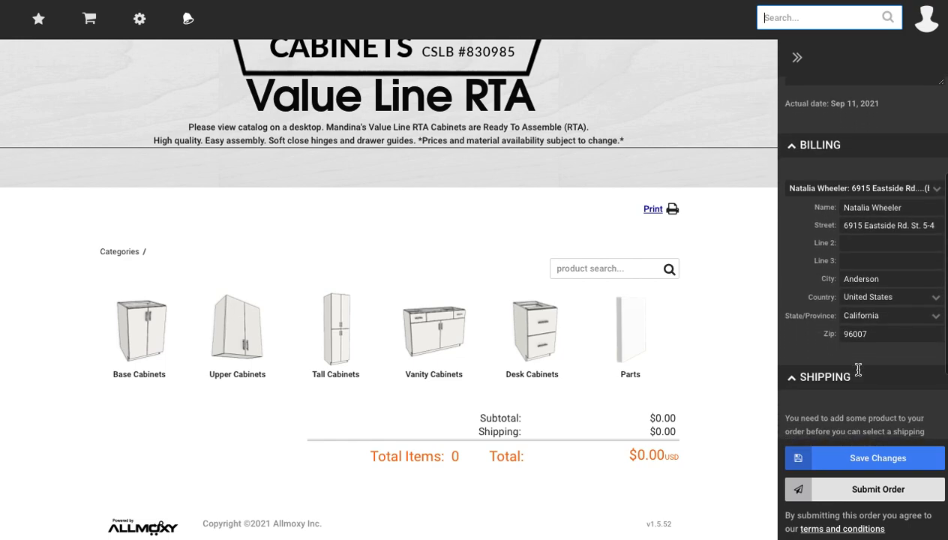
scroll(858, 369, "up", 4)
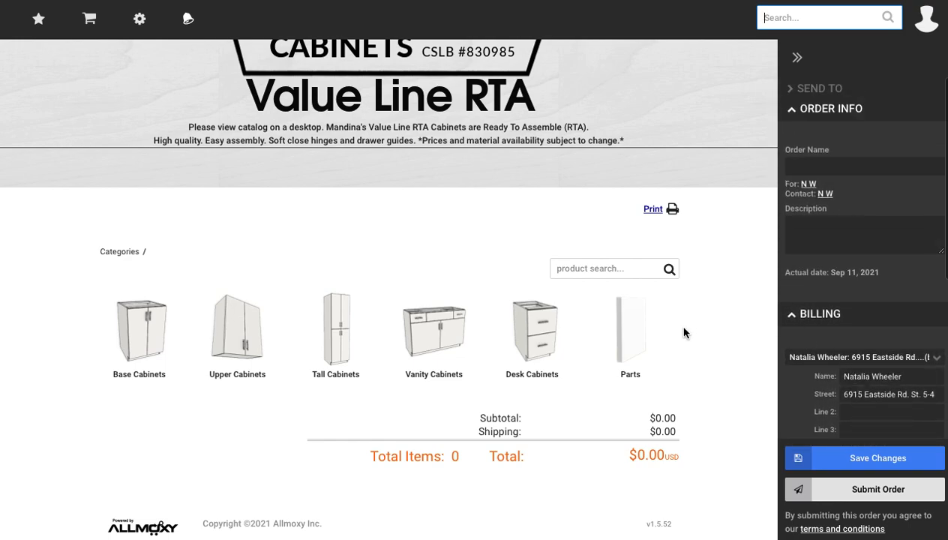
left_click(799, 161)
type("Bathroom")
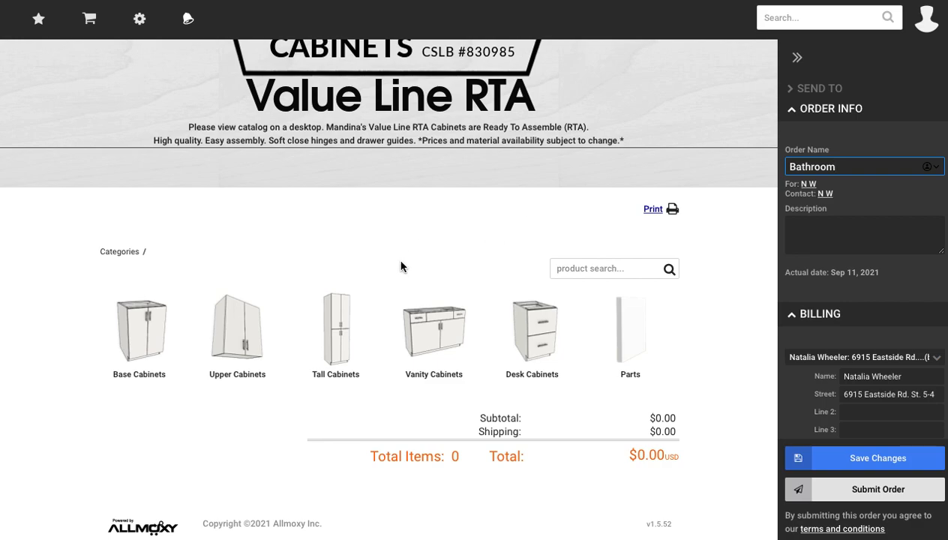
Add a Vanity Sink Base Combo from the Vanity Cabinets category with the Dark Italian Walnut Slab door style
left_click(439, 334)
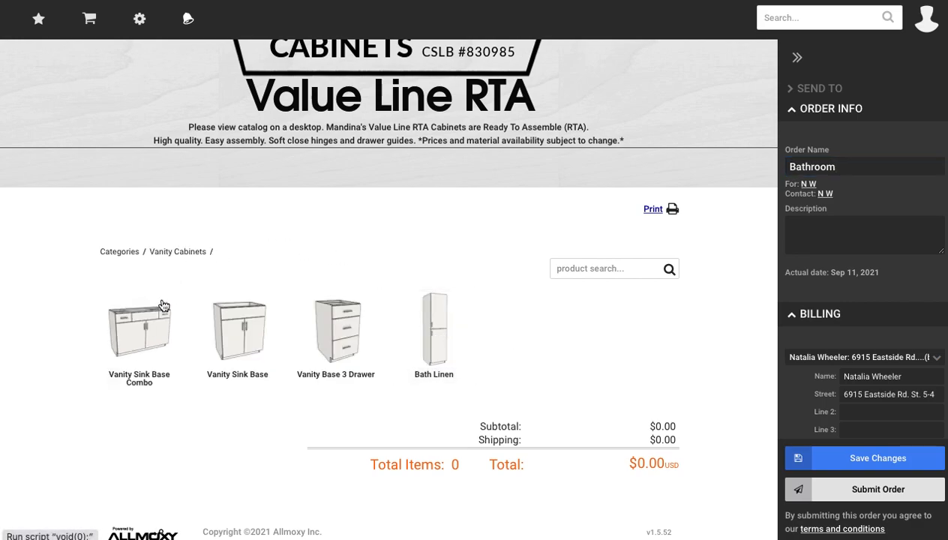
left_click(146, 334)
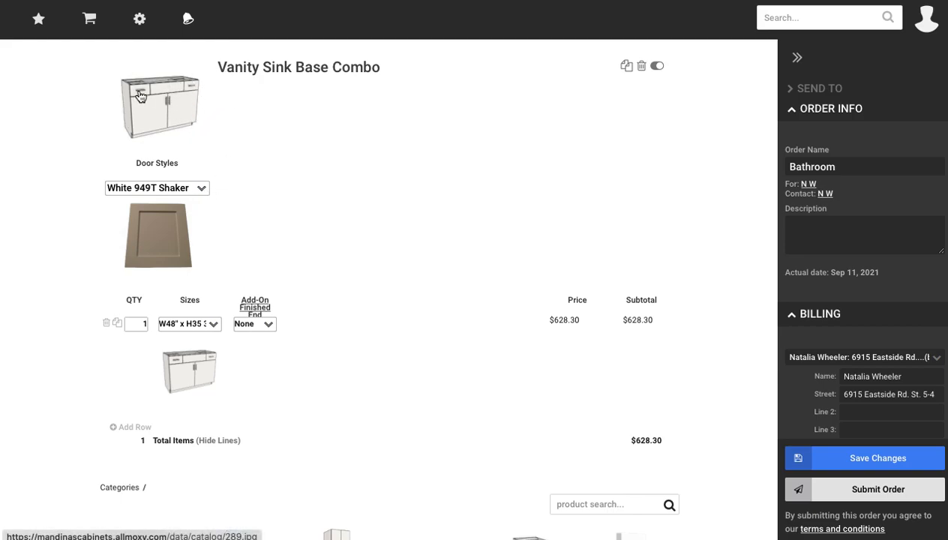
left_click(200, 189)
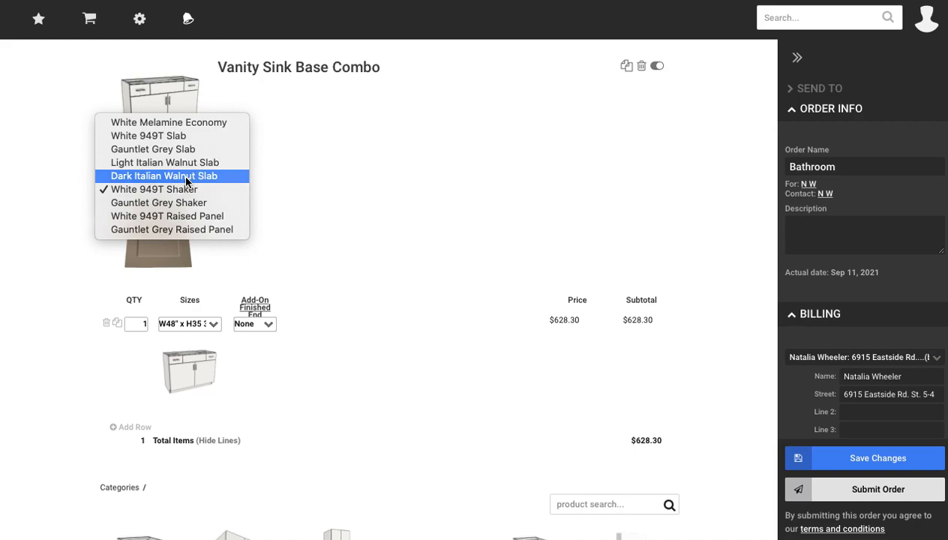
left_click(186, 177)
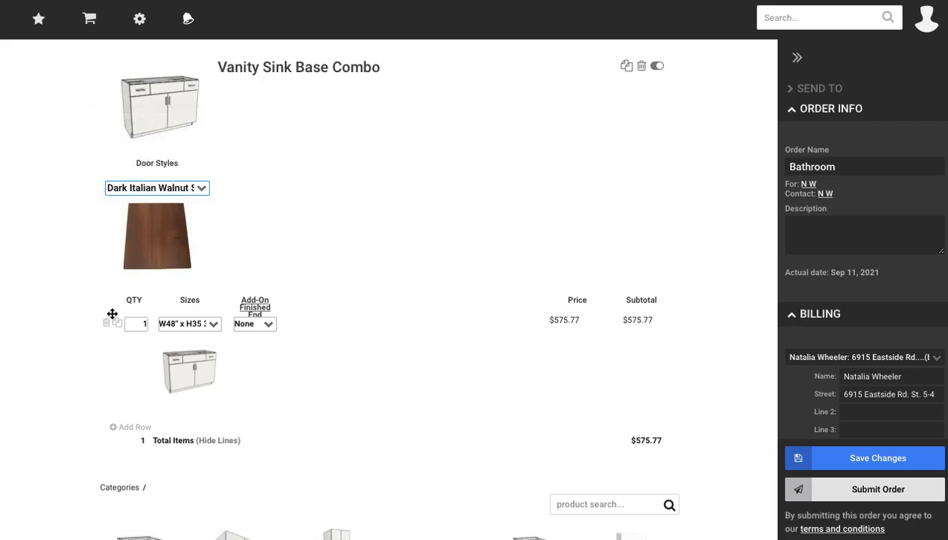
Set the Vanity Sink Base Combo's quantity to 1 and its size to W48" x H35 3/8" x D21"
left_click(145, 324)
key("BackSpace")
type("1")
left_click(214, 326)
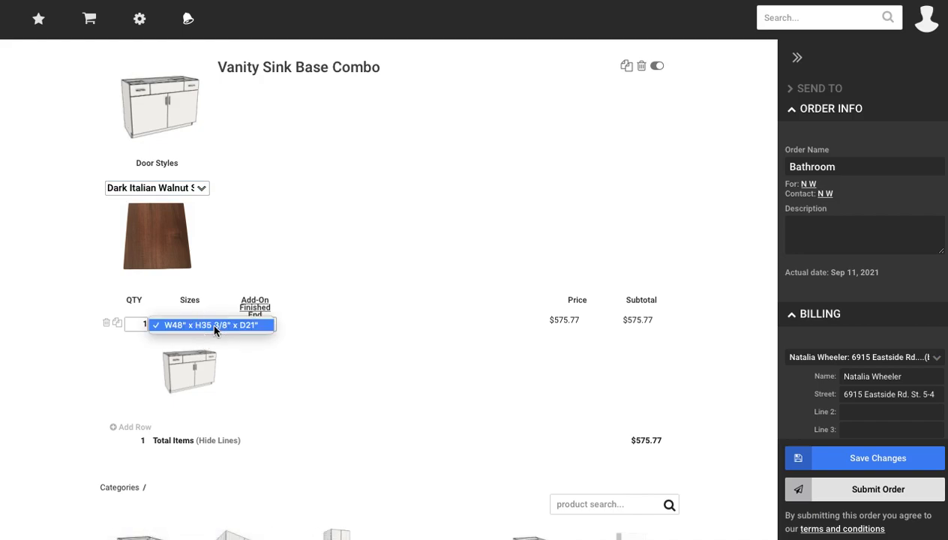
left_click(253, 324)
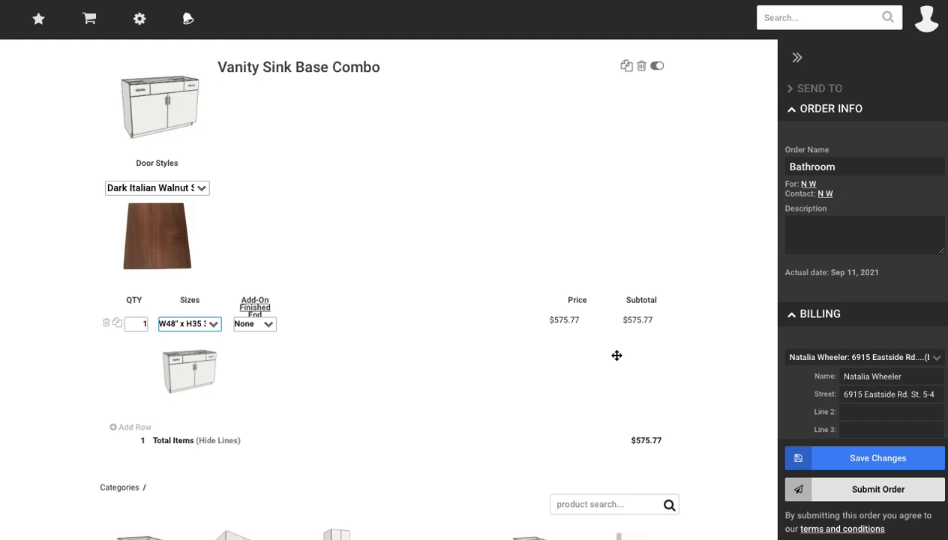
Add a Bath Linen cabinet from the Vanity Cabinets category to the order
scroll(617, 355, "down", 5)
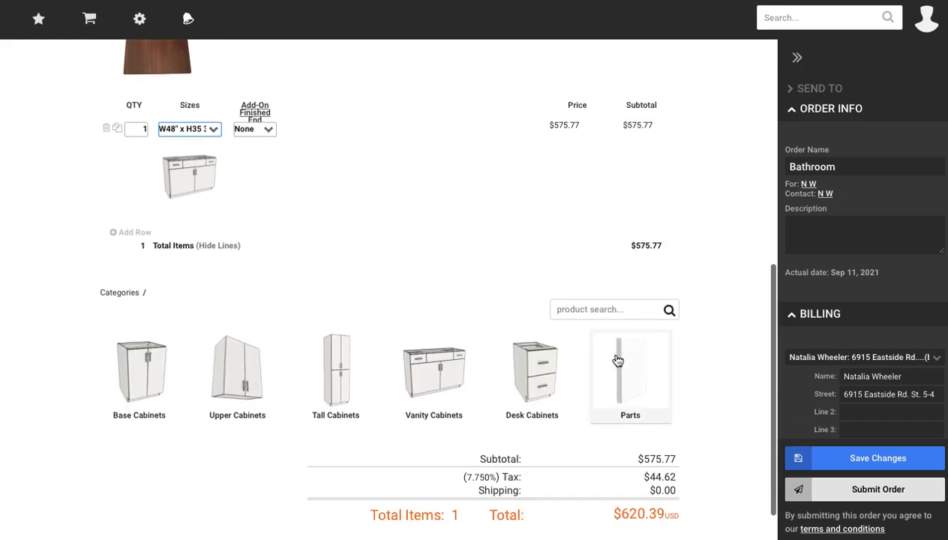
left_click(442, 370)
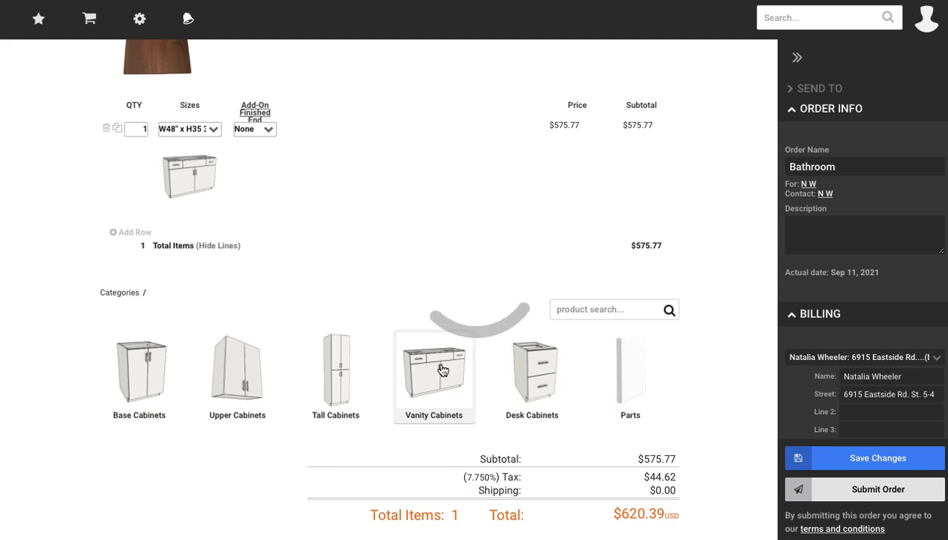
left_click(444, 363)
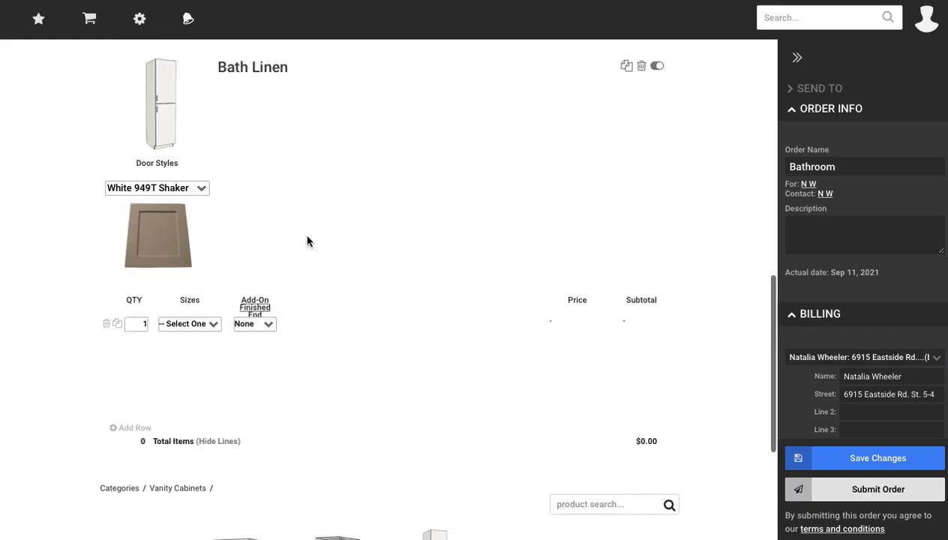
Set the Bath Linen cabinet's door style to Dark Italian Walnut Slab, matching the vanity
scroll(307, 241, "up", 2)
scroll(306, 241, "up", 6)
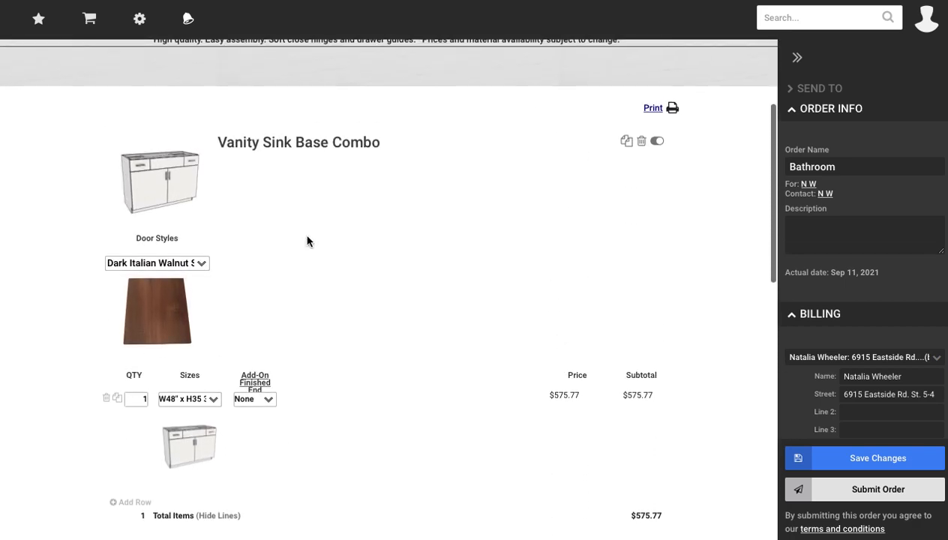
scroll(307, 240, "down", 3)
scroll(307, 240, "down", 3)
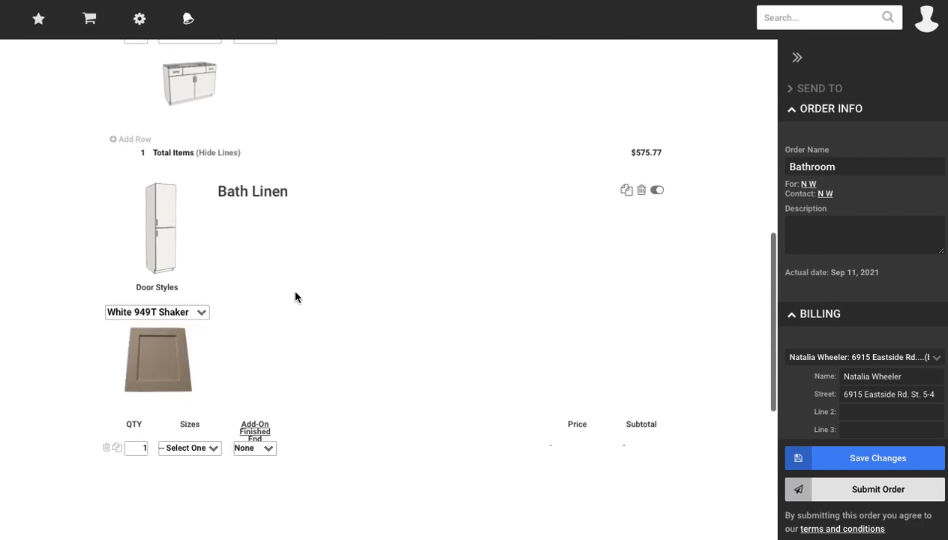
left_click(199, 306)
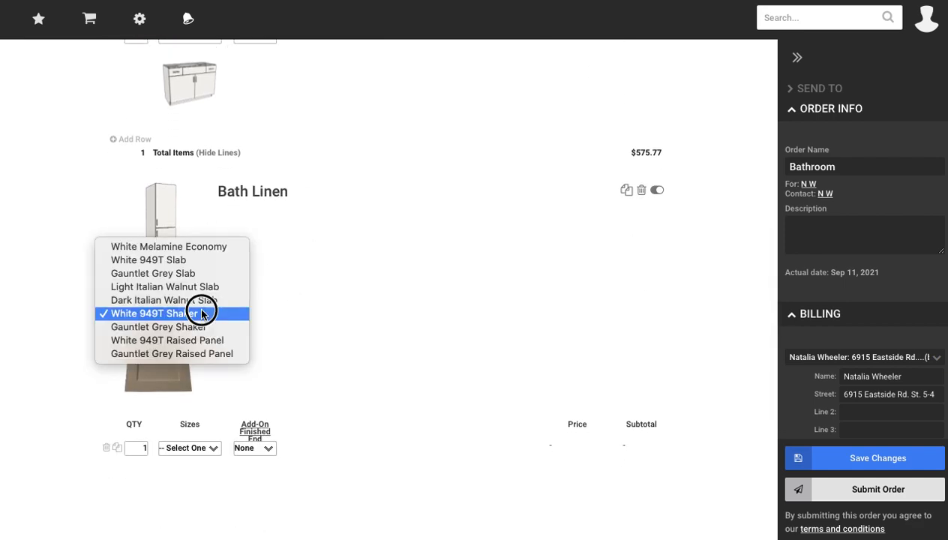
left_click(188, 300)
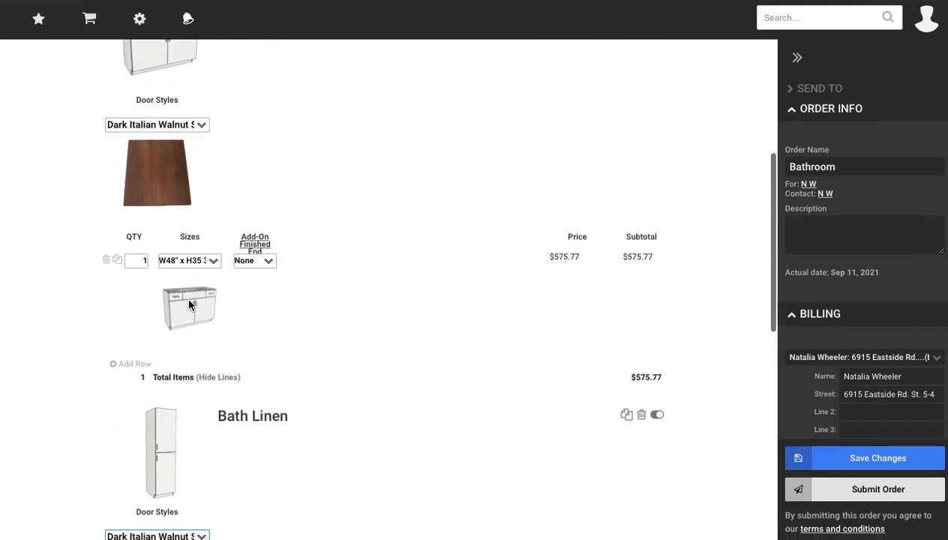
Set the Bath Linen cabinet's size to W15" x H84" x D21" with an add-on finished end on the Left
scroll(187, 304, "down", 5)
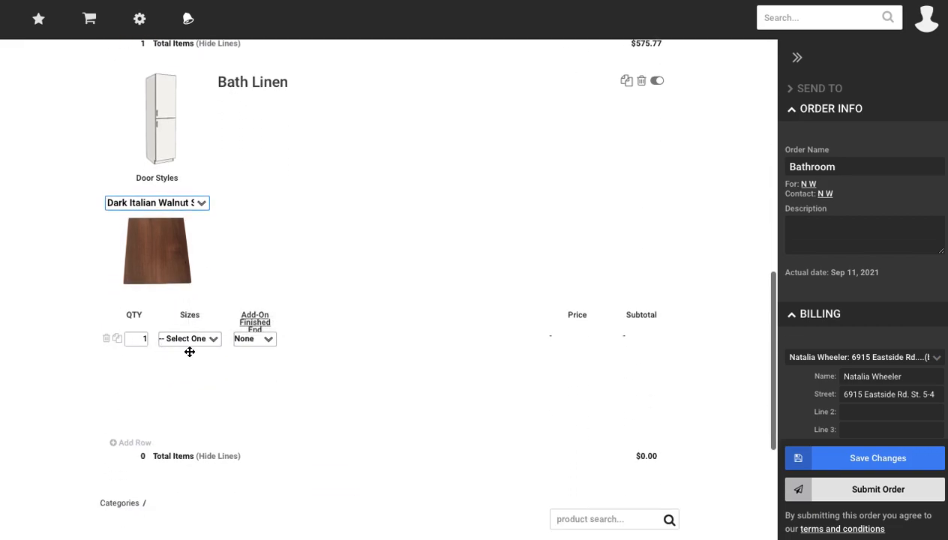
left_click(215, 342)
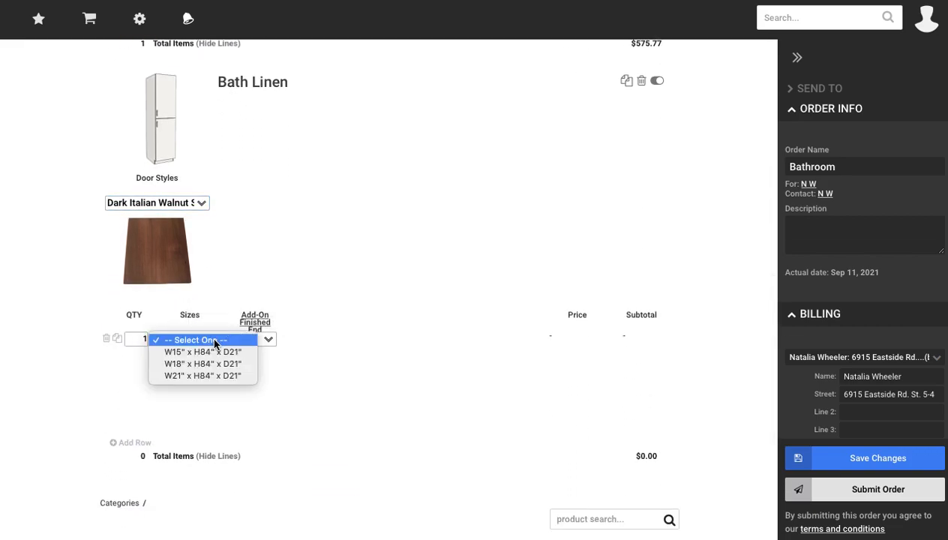
left_click(215, 351)
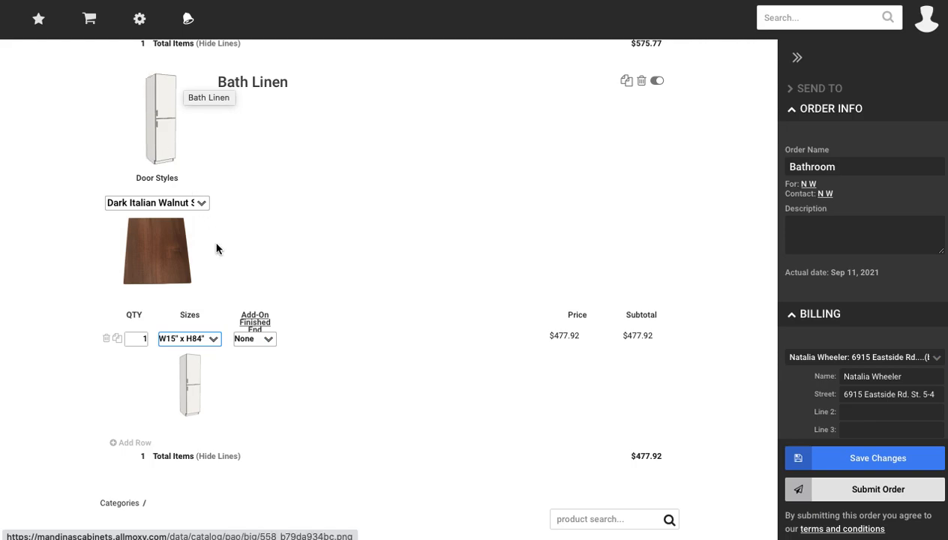
left_click(264, 335)
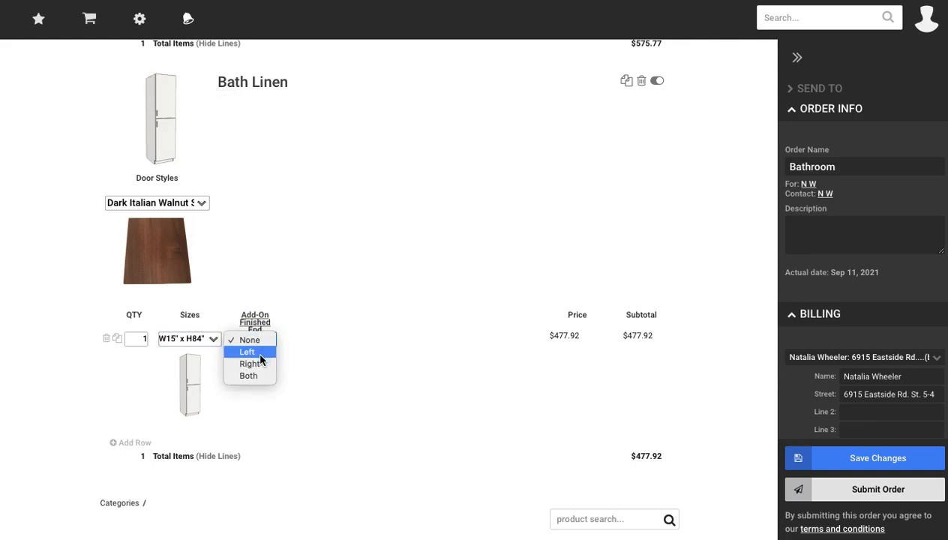
left_click(260, 353)
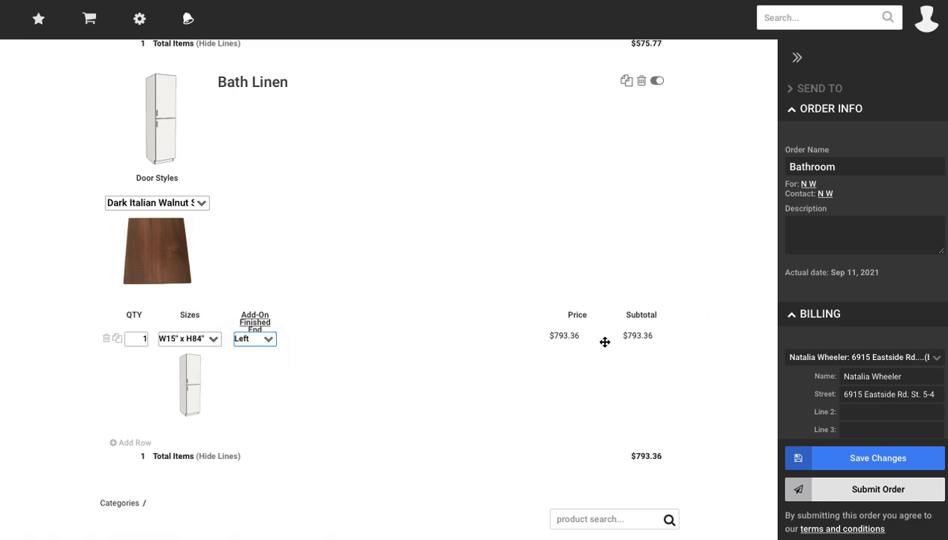
Save the changes to the Bathroom order and review its cabinets and order total
scroll(639, 395, "up", 1)
scroll(641, 395, "up", 3)
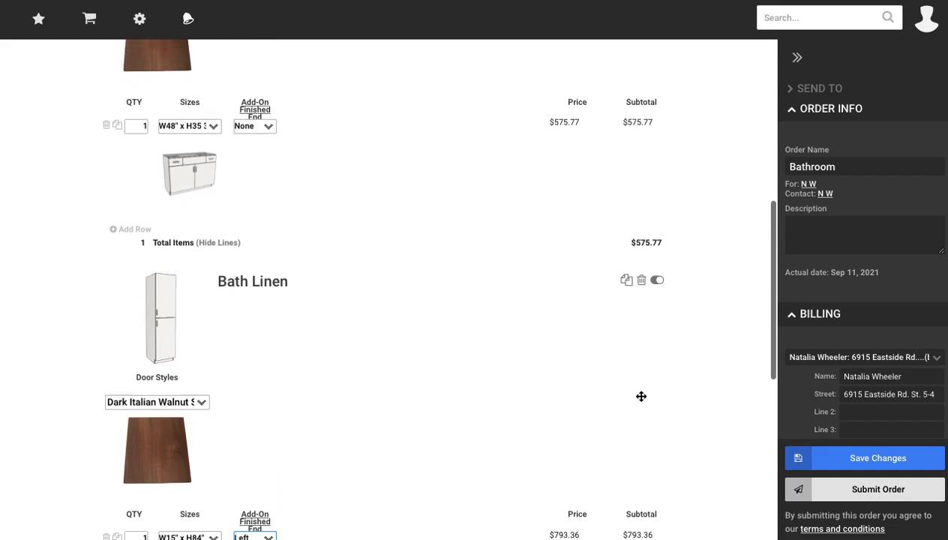
scroll(641, 396, "down", 1)
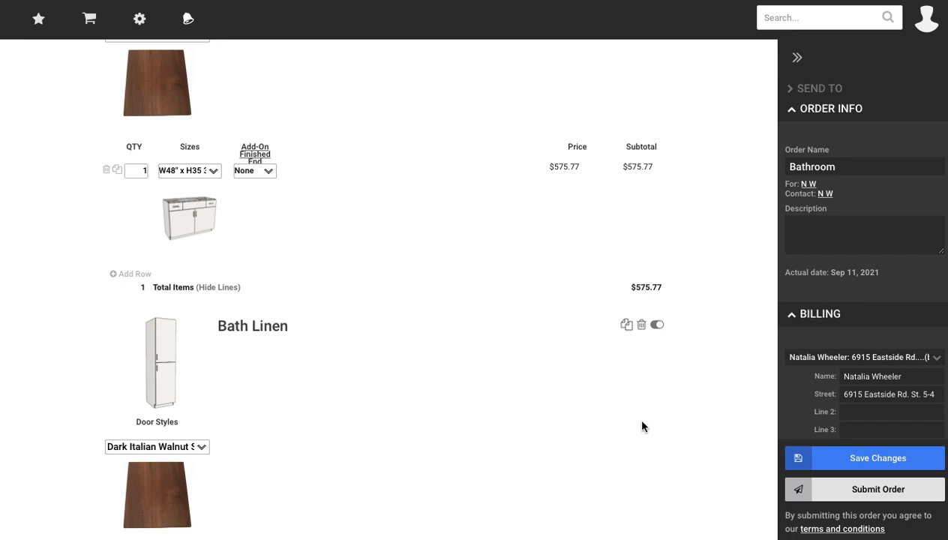
scroll(642, 426, "down", 7)
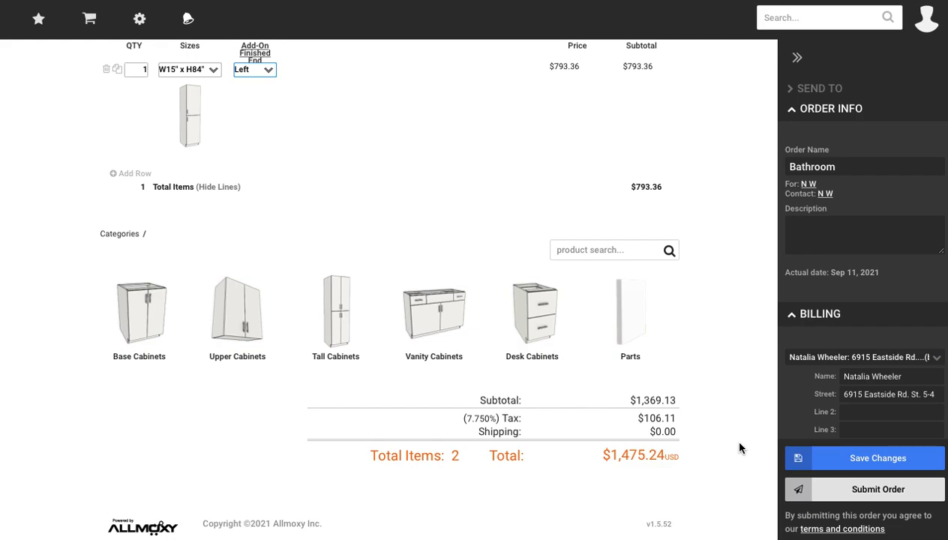
left_click(872, 463)
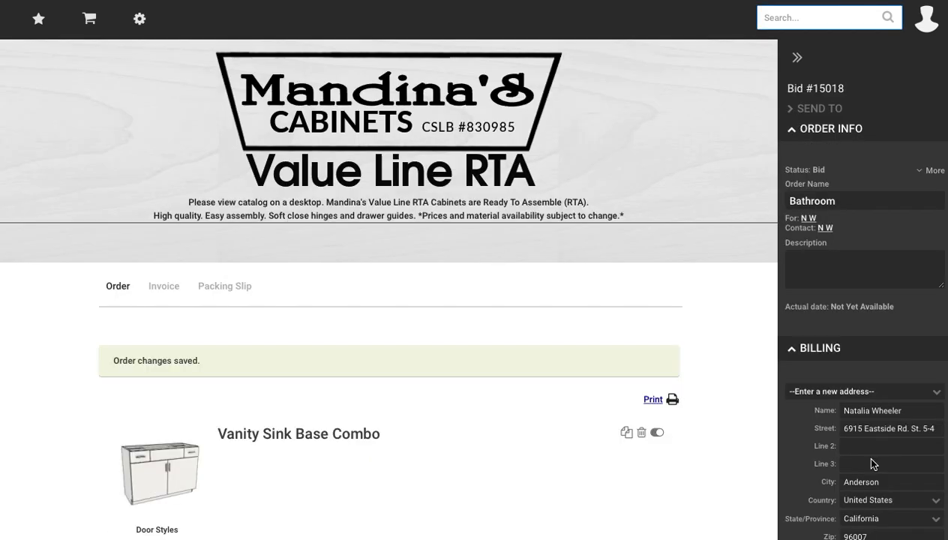
scroll(431, 425, "down", 6)
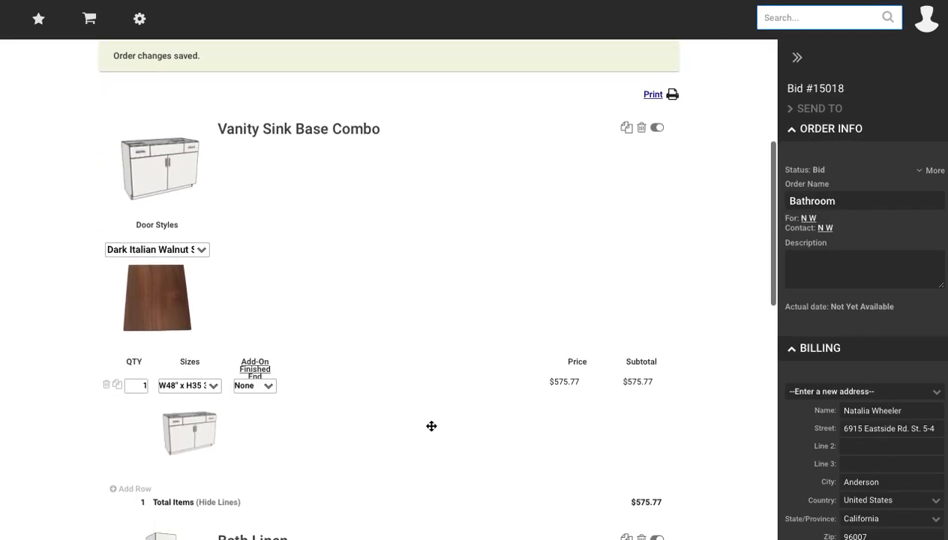
scroll(431, 426, "down", 7)
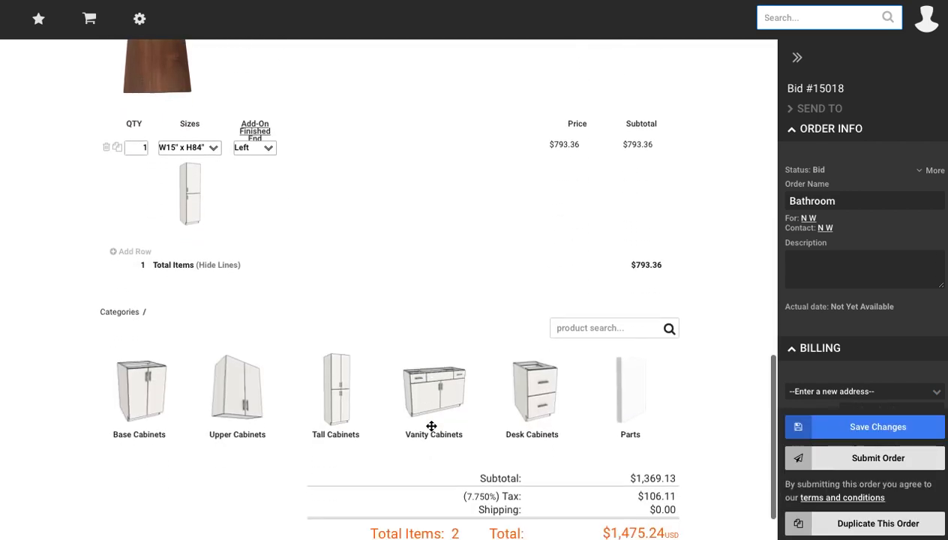
Open the Bathroom order's invoice and review its billing and shipping details, cabinet lines, order totals and pickup notes
scroll(431, 429, "up", 13)
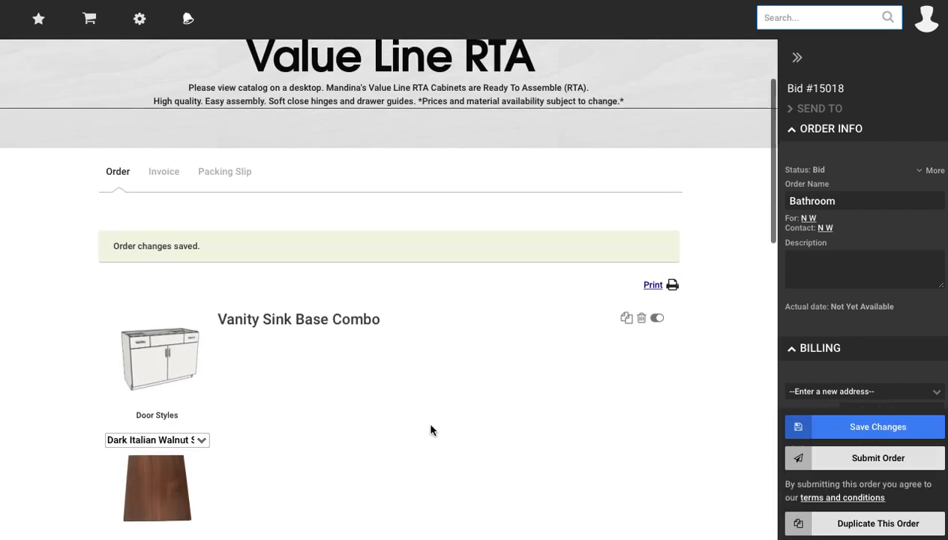
left_click(168, 214)
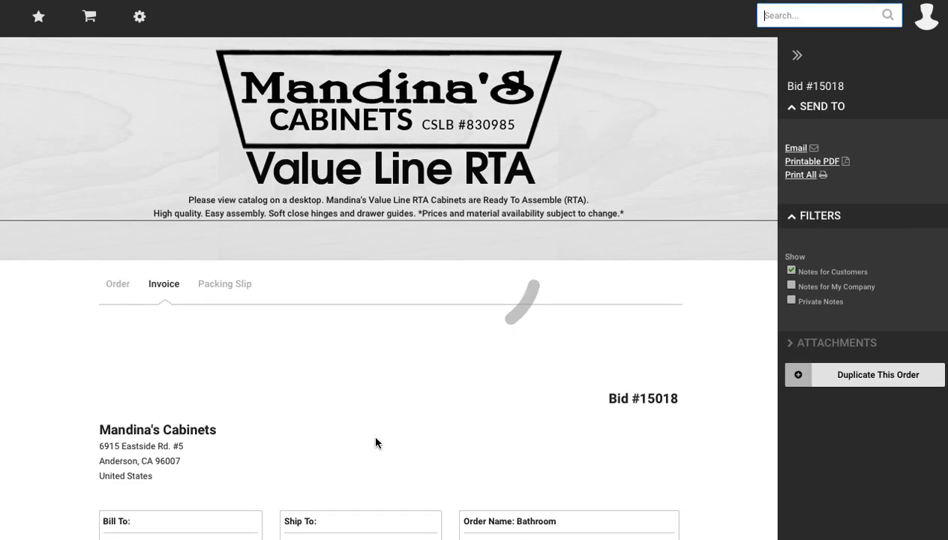
scroll(375, 442, "down", 3)
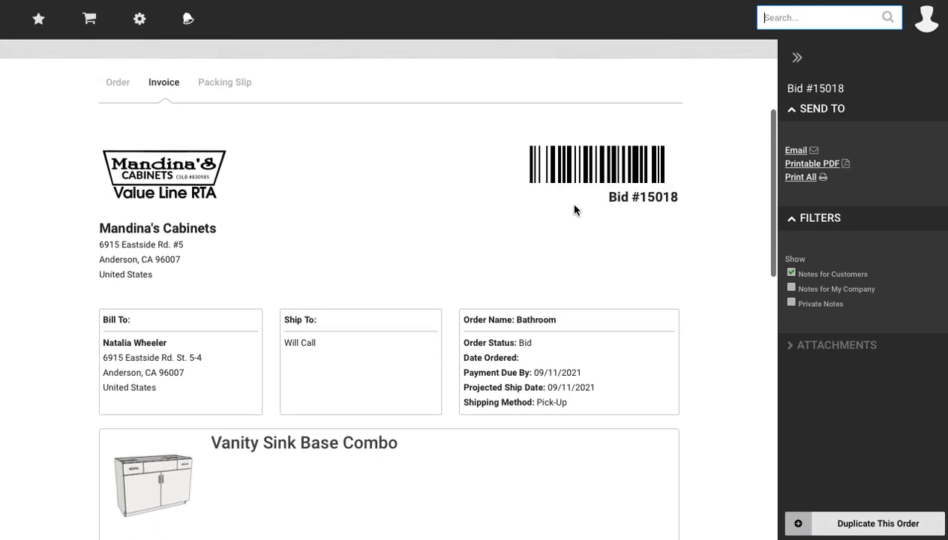
scroll(557, 218, "down", 8)
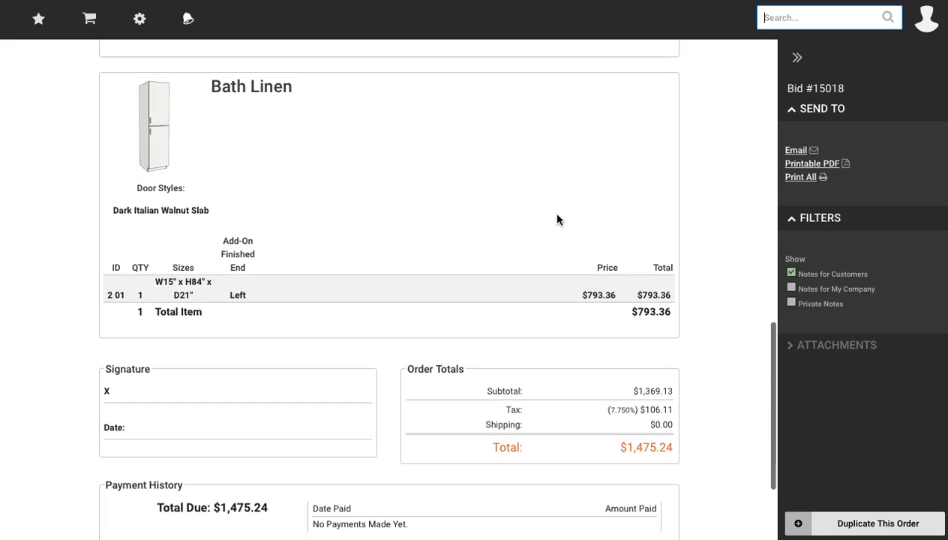
scroll(557, 219, "down", 3)
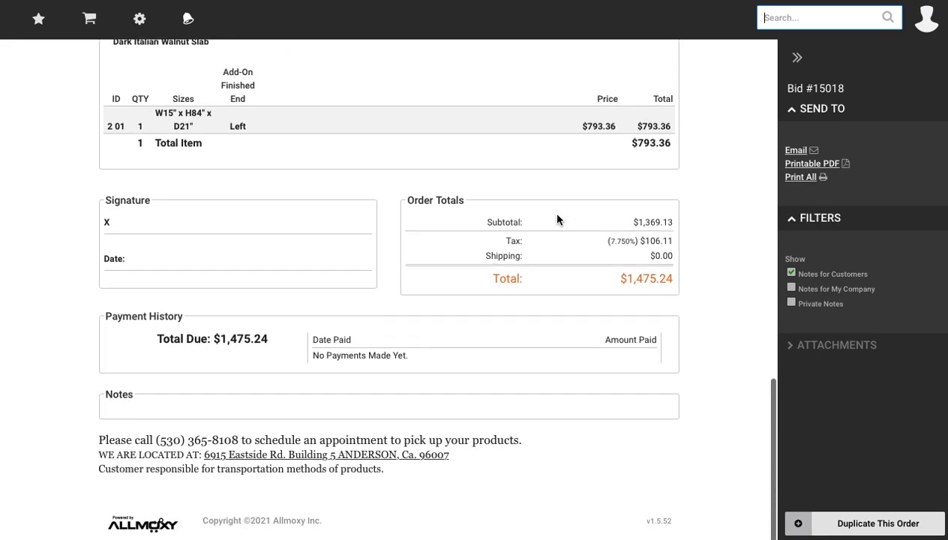
scroll(557, 219, "up", 15)
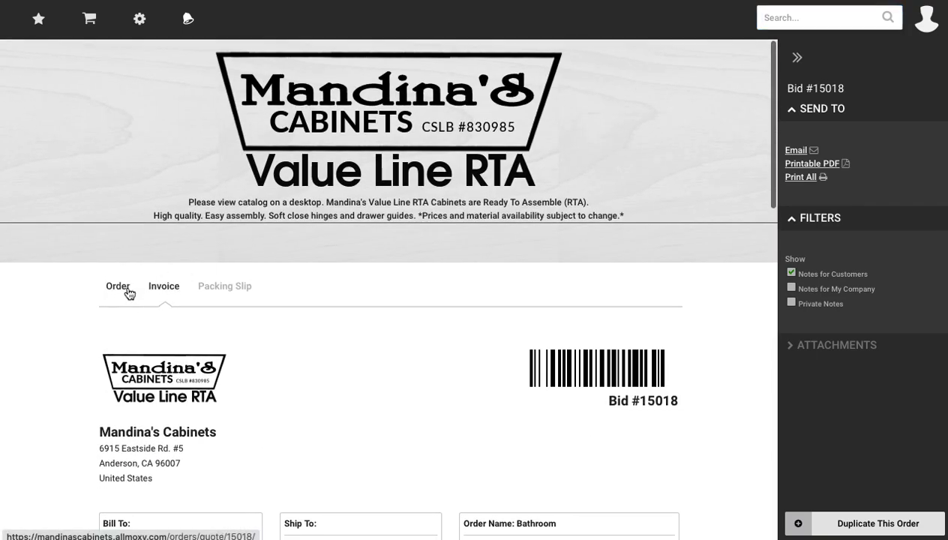